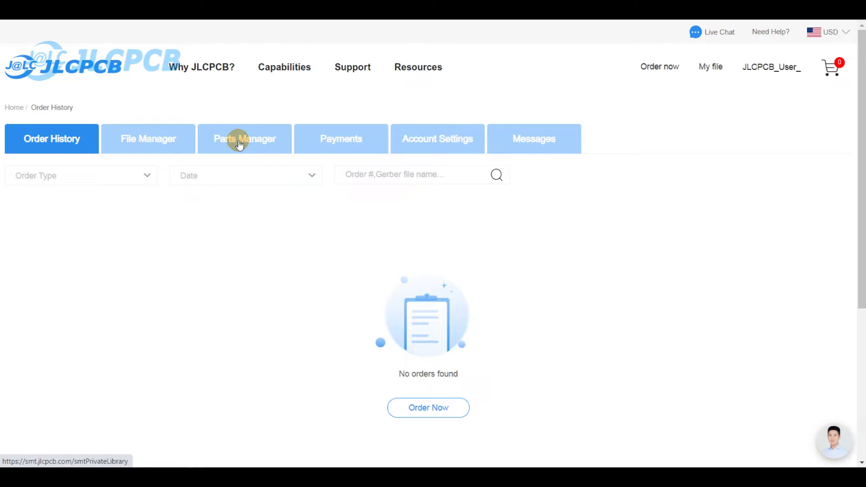
# Reach Global Parts Sourcing from Parts Manager's Order Parts choices
pyautogui.click(239, 141)
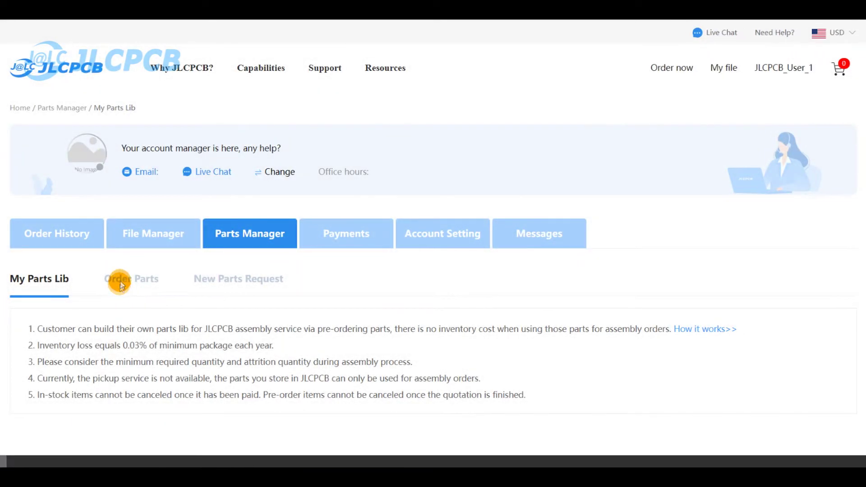
pyautogui.click(121, 285)
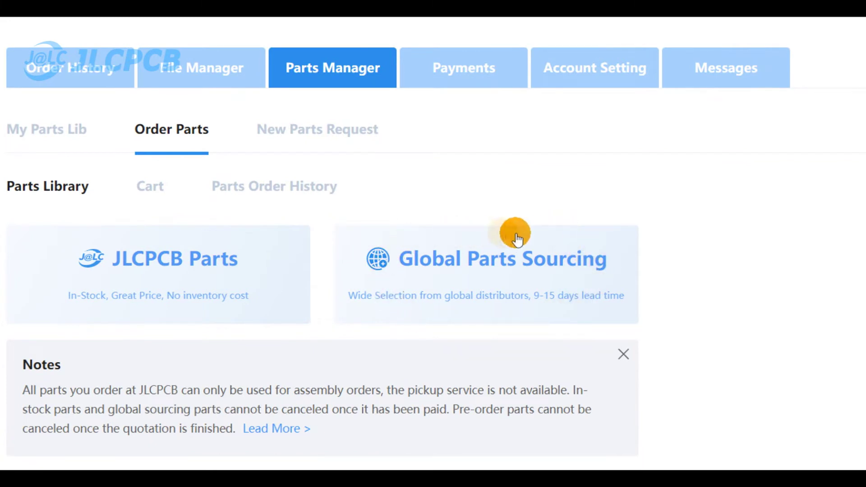
pyautogui.click(478, 277)
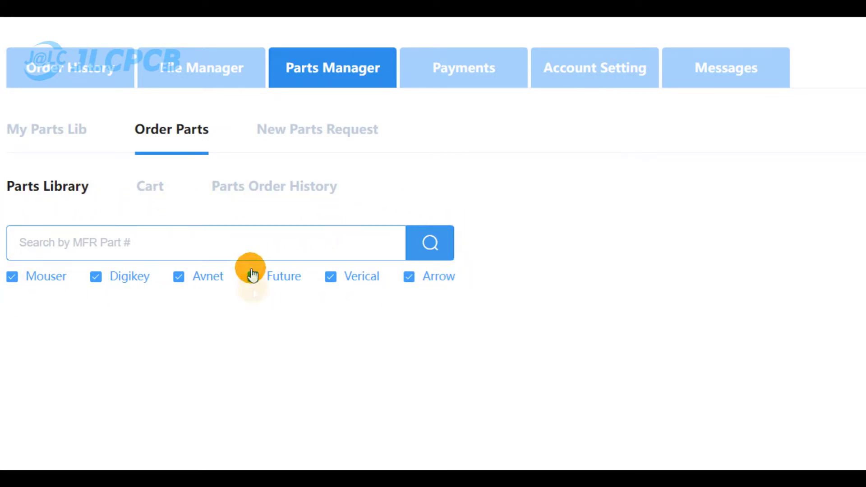
# Search Global Parts Sourcing for ATTINY13A-MMUR, returning two Digikey offers
pyautogui.click(110, 234)
pyautogui.write('ATTINY')
pyautogui.click(115, 231)
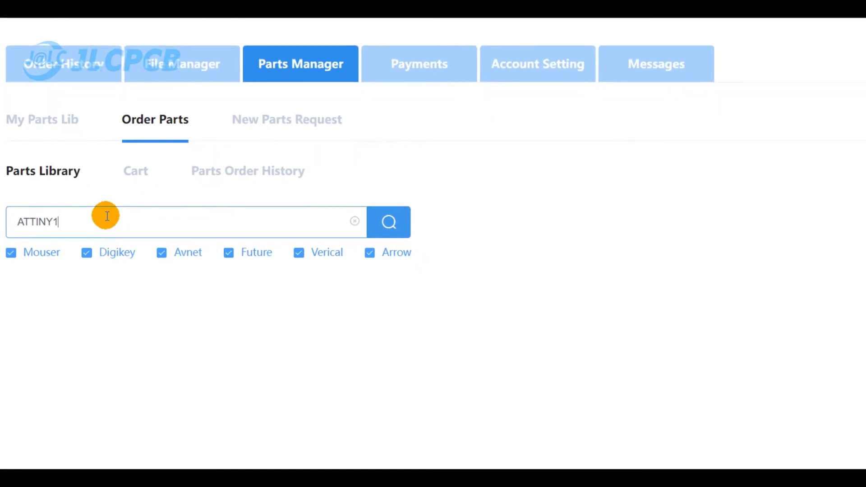
pyautogui.write('13A-MMU')
pyautogui.press('Return')
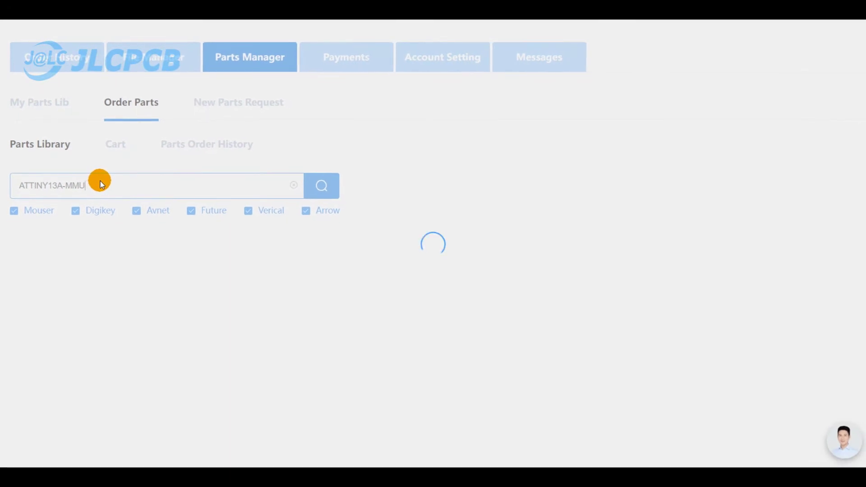
pyautogui.scroll(-2, 251, 300)
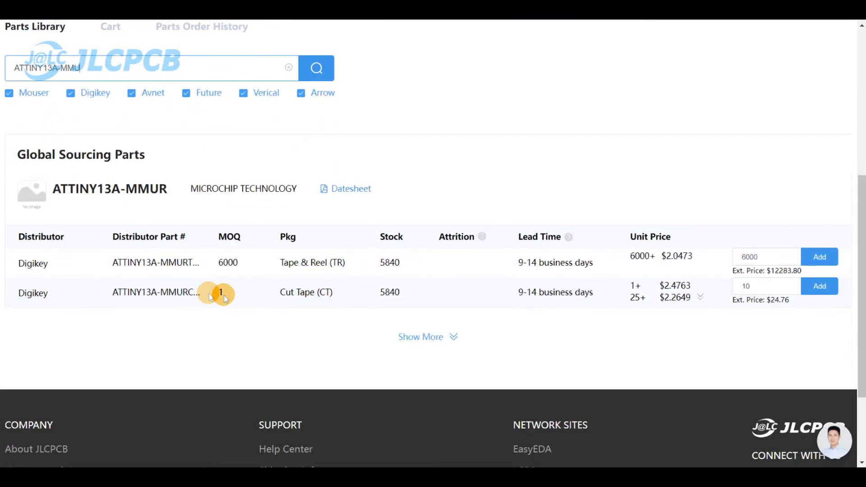
# Add 20 Digikey cut-tape ATTINY13A-MMUR units to the parts cart and view the cart
pyautogui.click(761, 286)
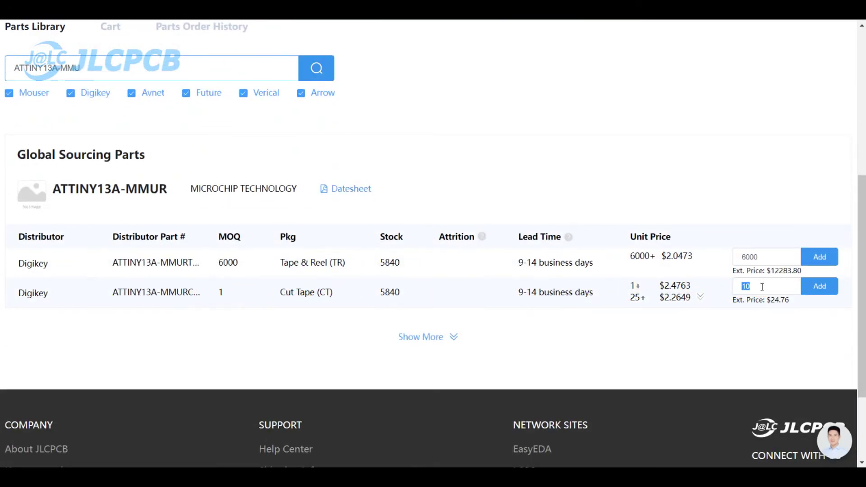
pyautogui.write('20')
pyautogui.click(820, 286)
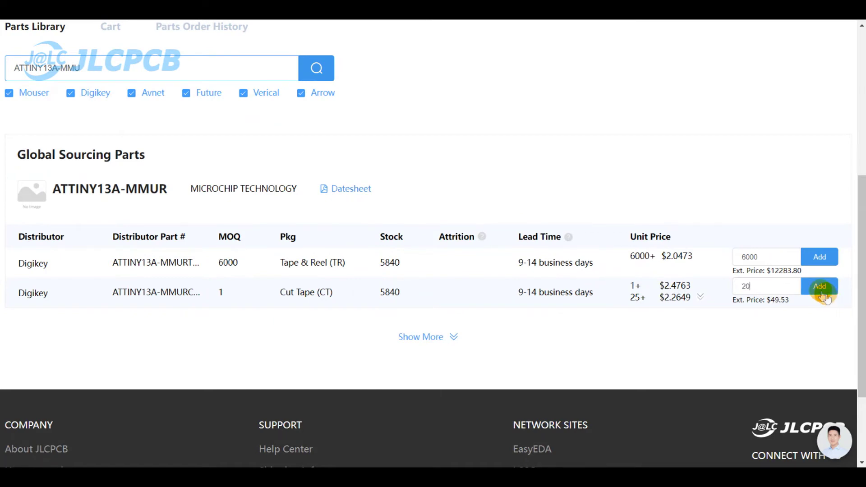
pyautogui.scroll(2, 159, 163)
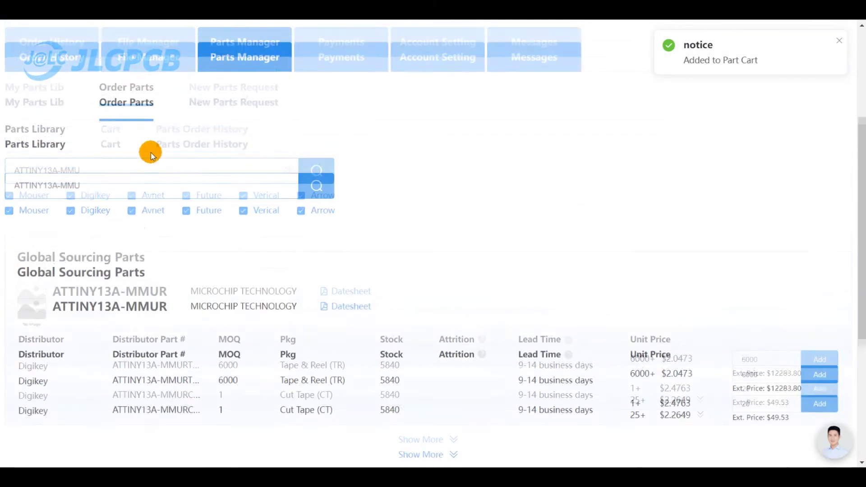
pyautogui.click(111, 144)
pyautogui.scroll(-1, 213, 274)
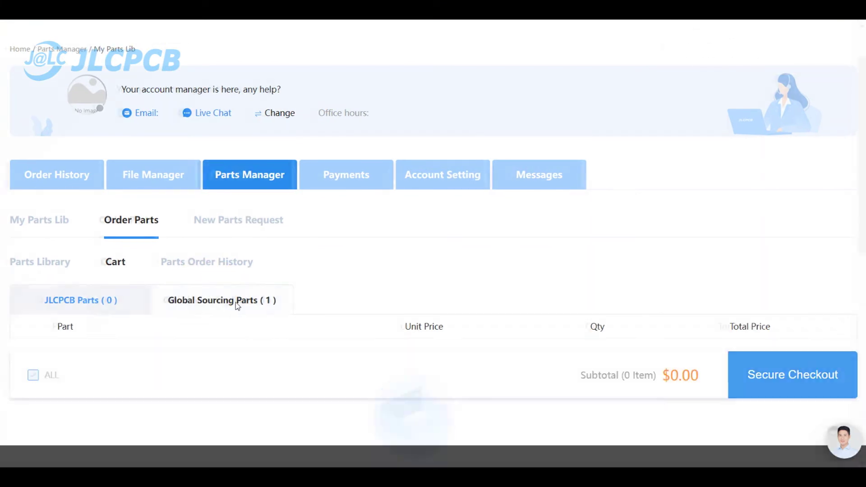
# Tick the ATTINY13A-MMUR cart line under Global Sourcing Parts for a $49.53 subtotal
pyautogui.click(234, 302)
pyautogui.scroll(-2, 355, 285)
pyautogui.click(27, 243)
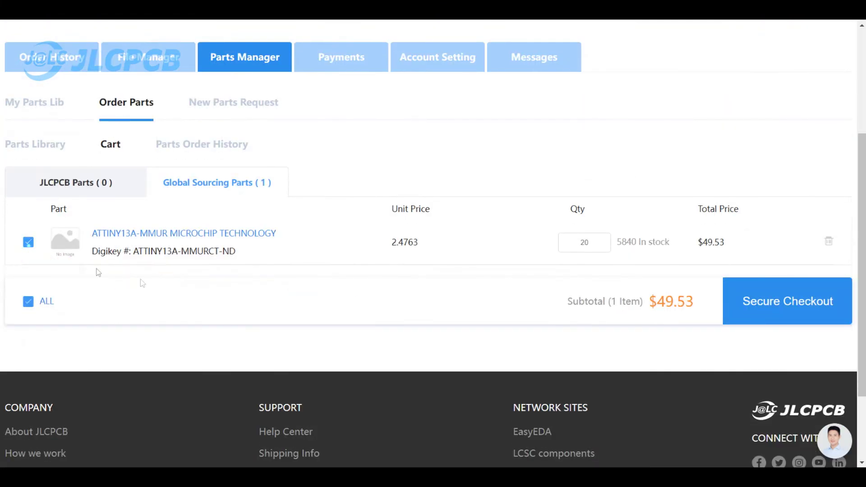
pyautogui.scroll(-1, 786, 303)
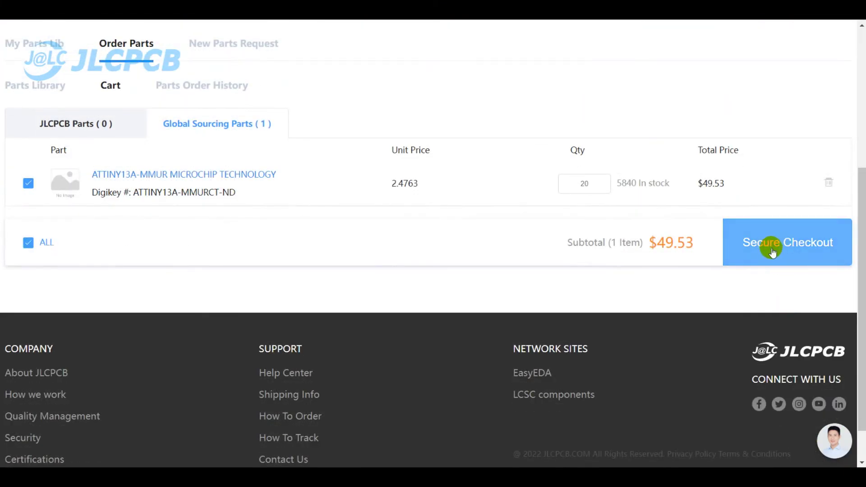